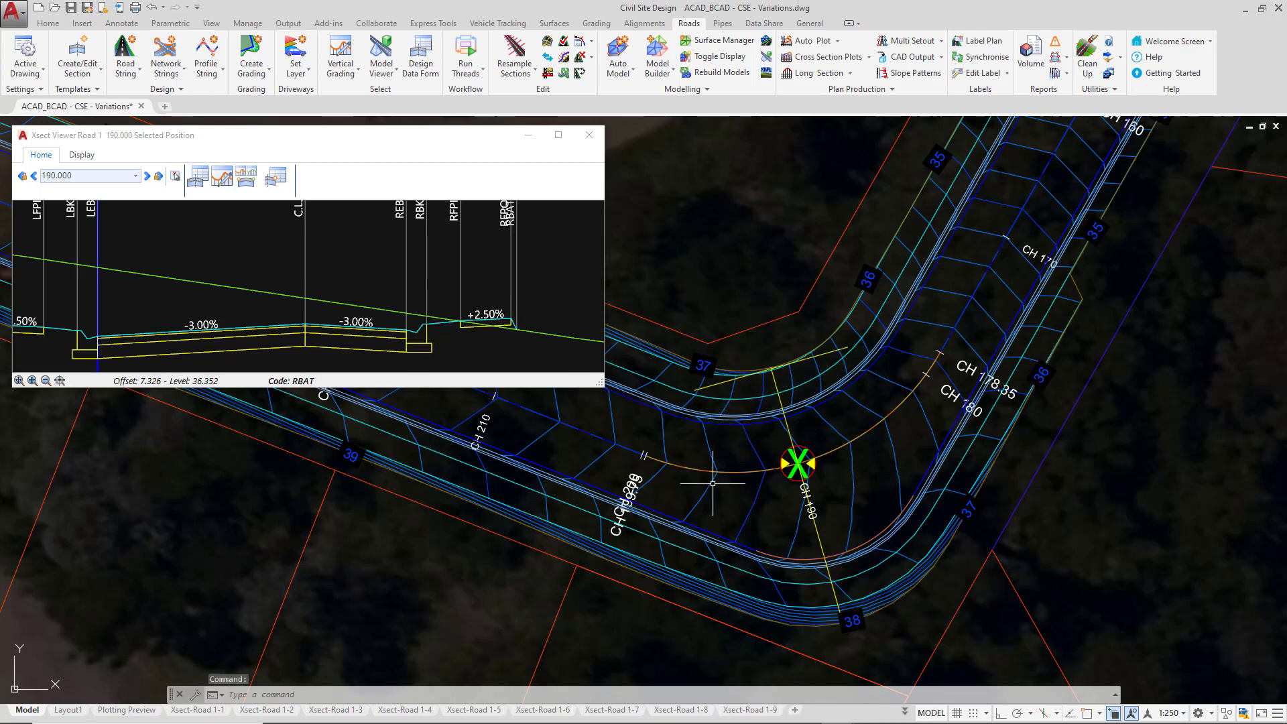
Display the cross section of Road 1 at chainage 260 in the section viewer
scroll(588, 440, "down", 3)
middle_click_drag(587, 440, 908, 578)
scroll(936, 604, "up", 2)
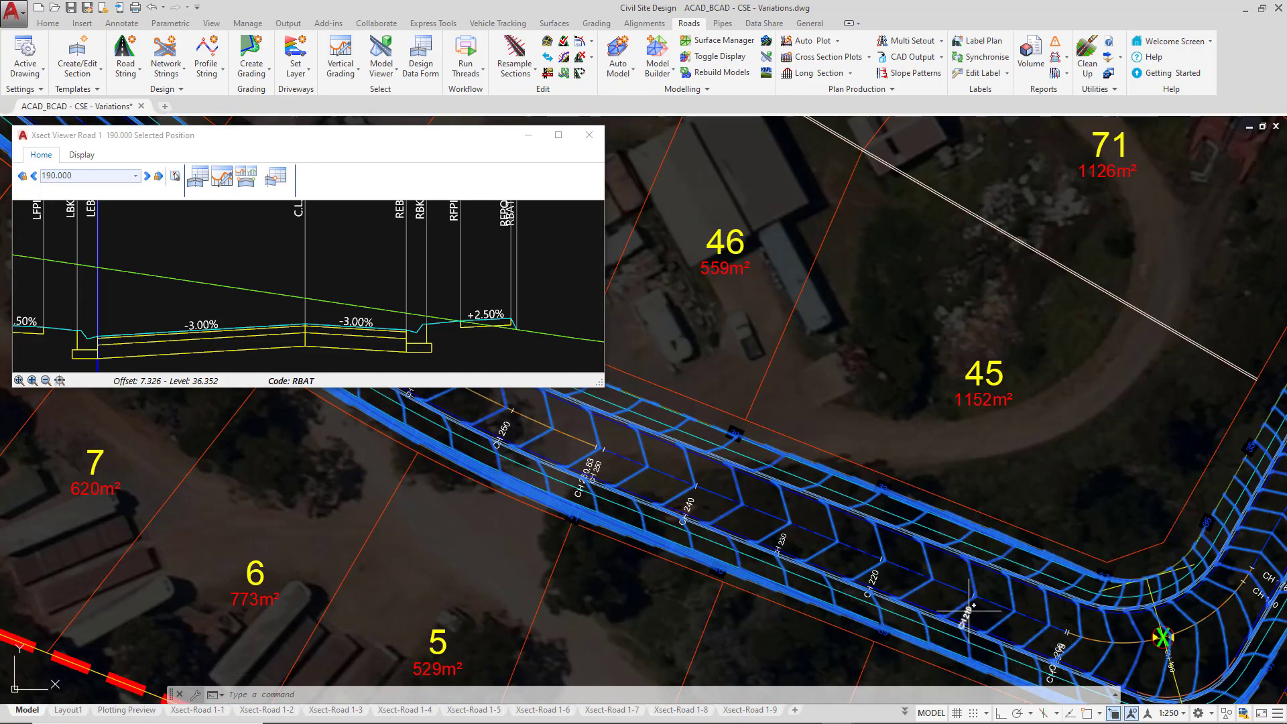
middle_click_drag(634, 481, 951, 615)
middle_click_drag(660, 430, 904, 551)
scroll(733, 460, "down", 2)
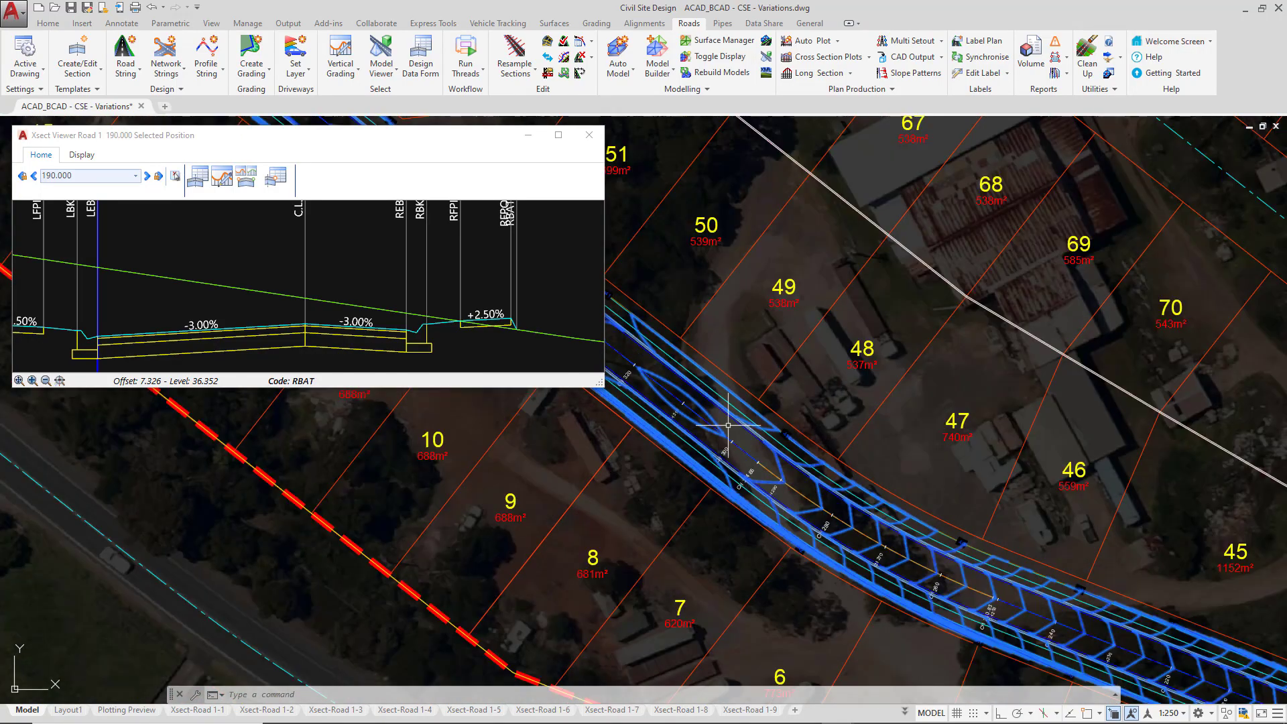
middle_click_drag(864, 479, 765, 363)
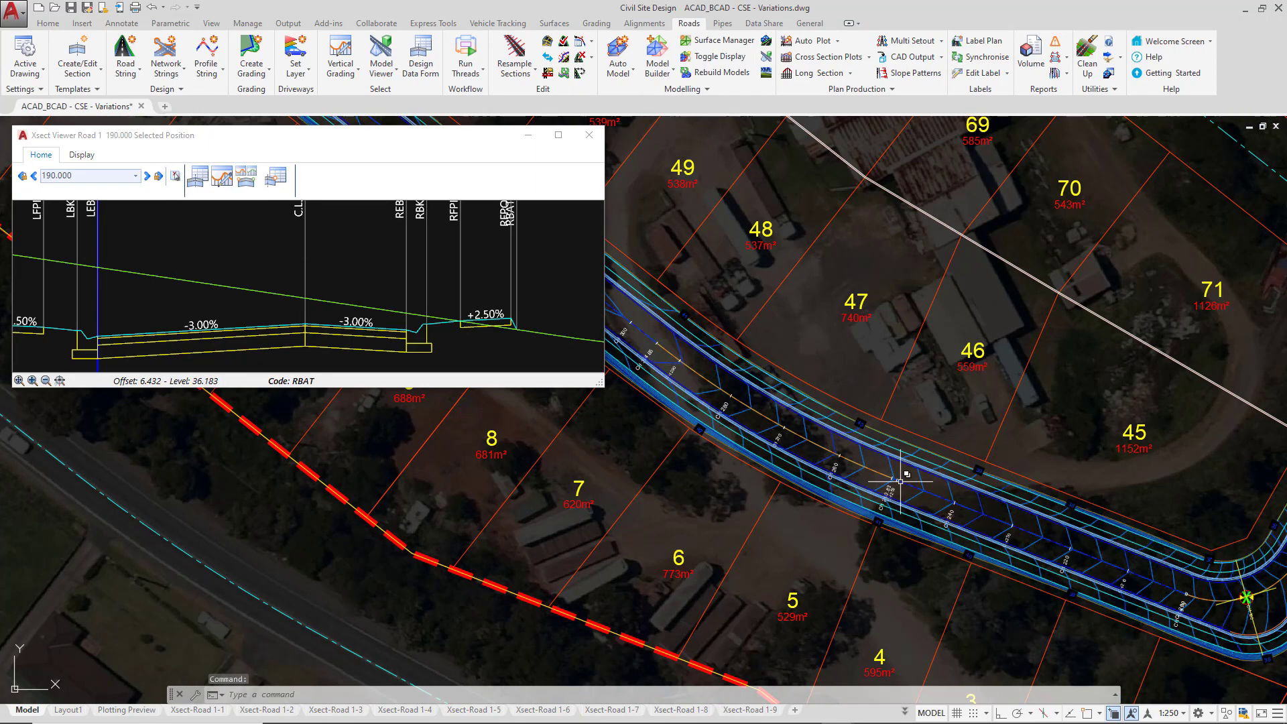
left_click(136, 176)
scroll(109, 230, "down", 7)
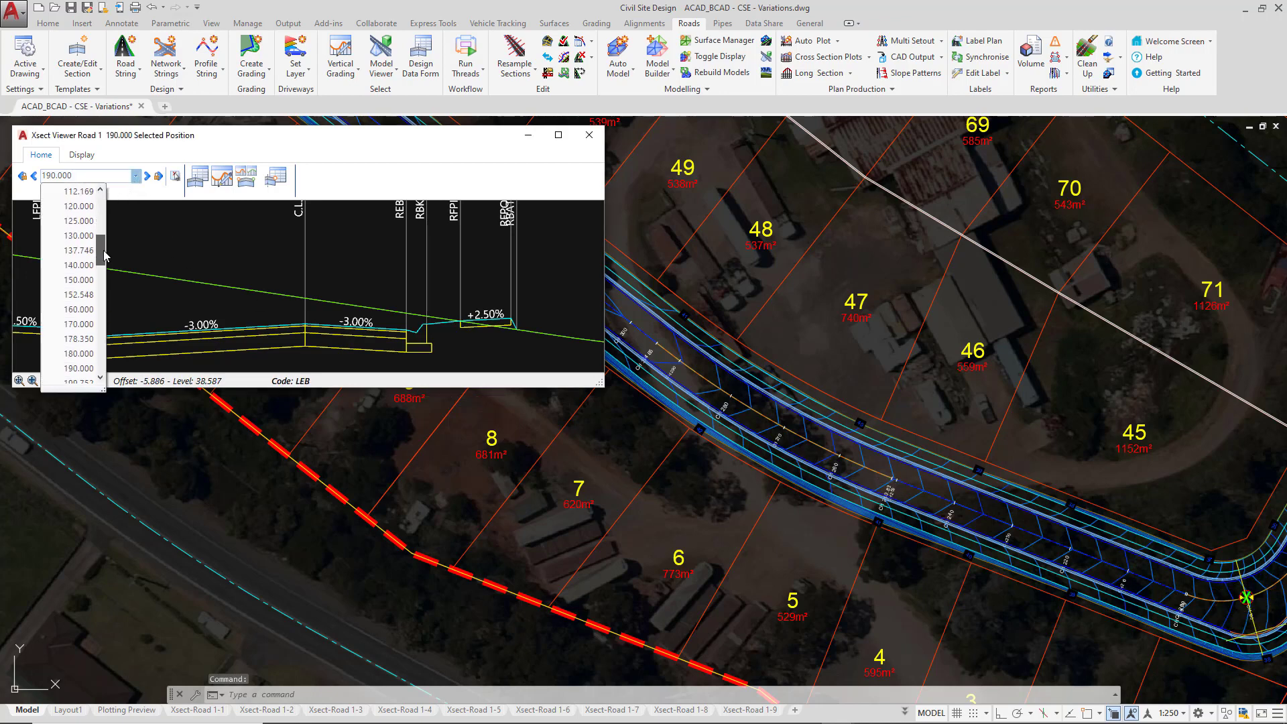
scroll(109, 278, "down", 1)
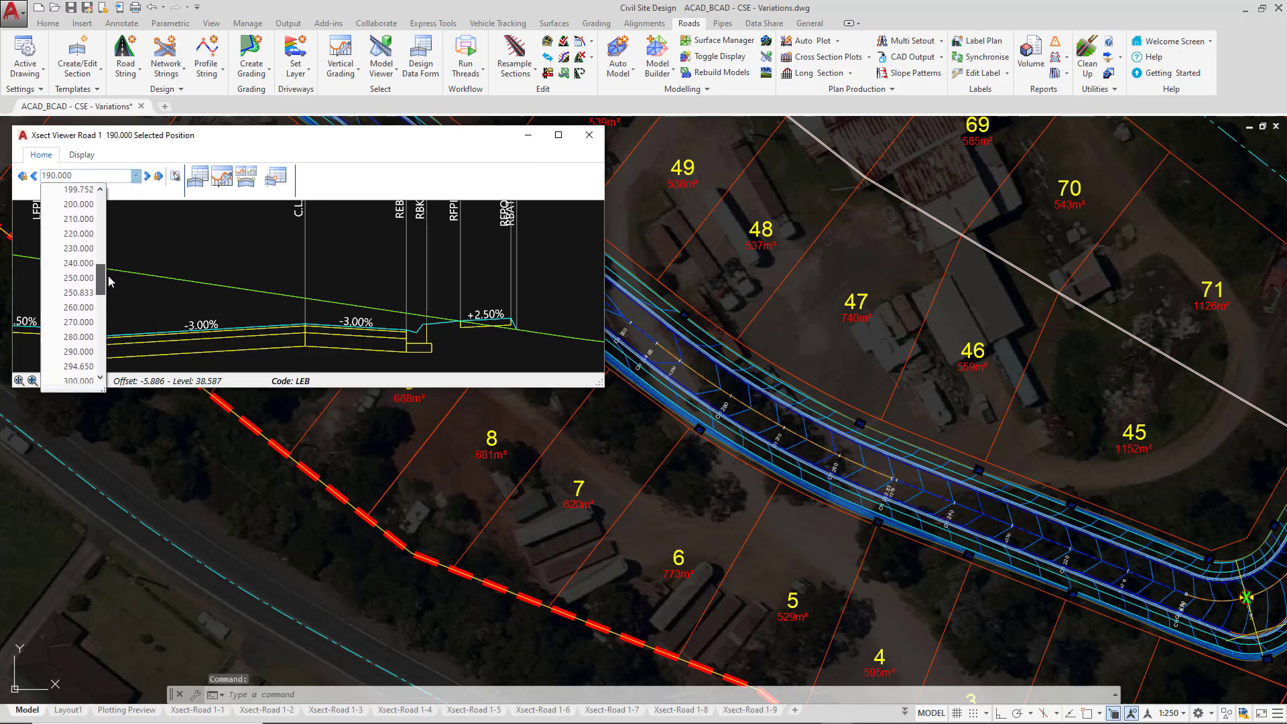
left_click(80, 315)
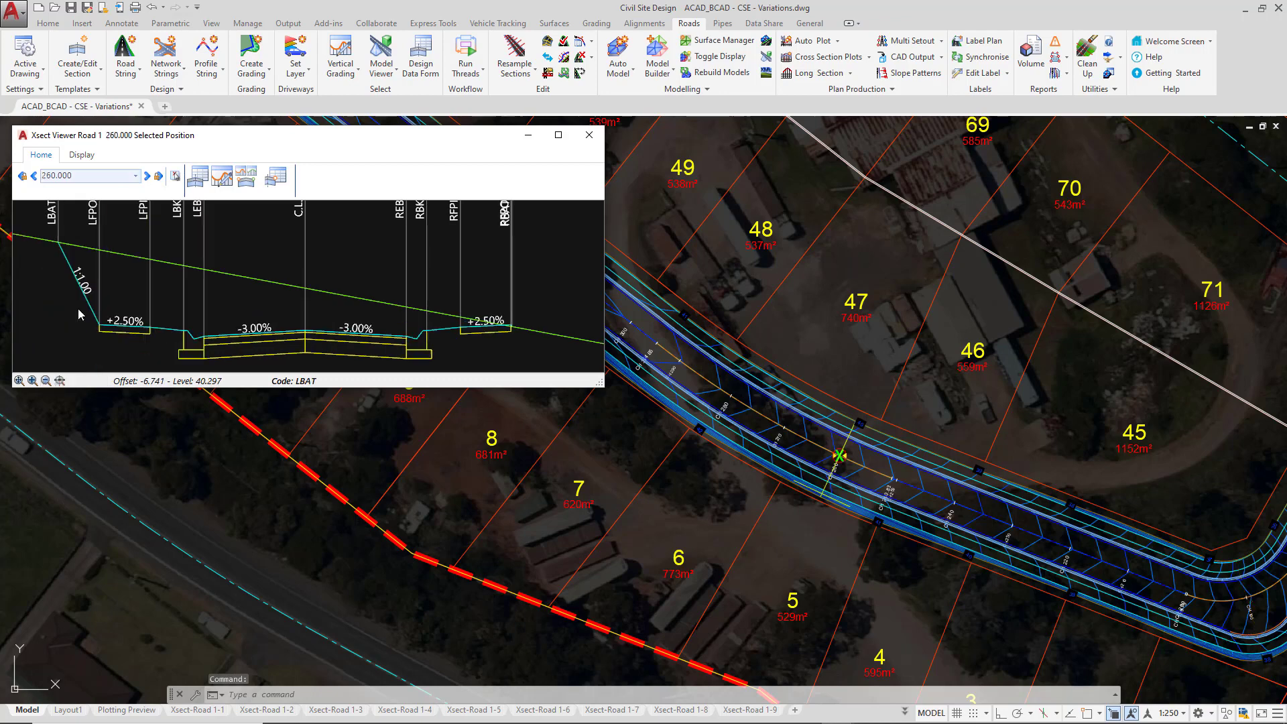
left_click(843, 457)
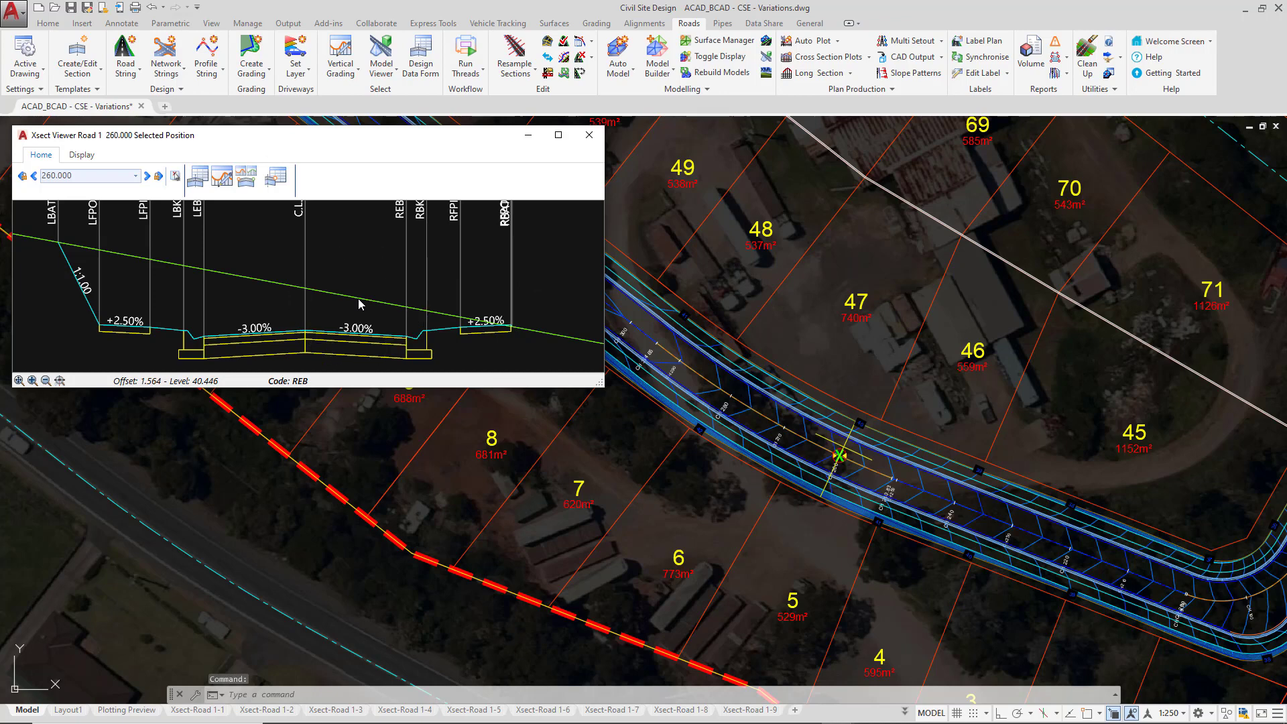
Step back to the section at chainage 240, then forward through the sections to chainage 280
left_click(34, 176)
left_click(34, 177)
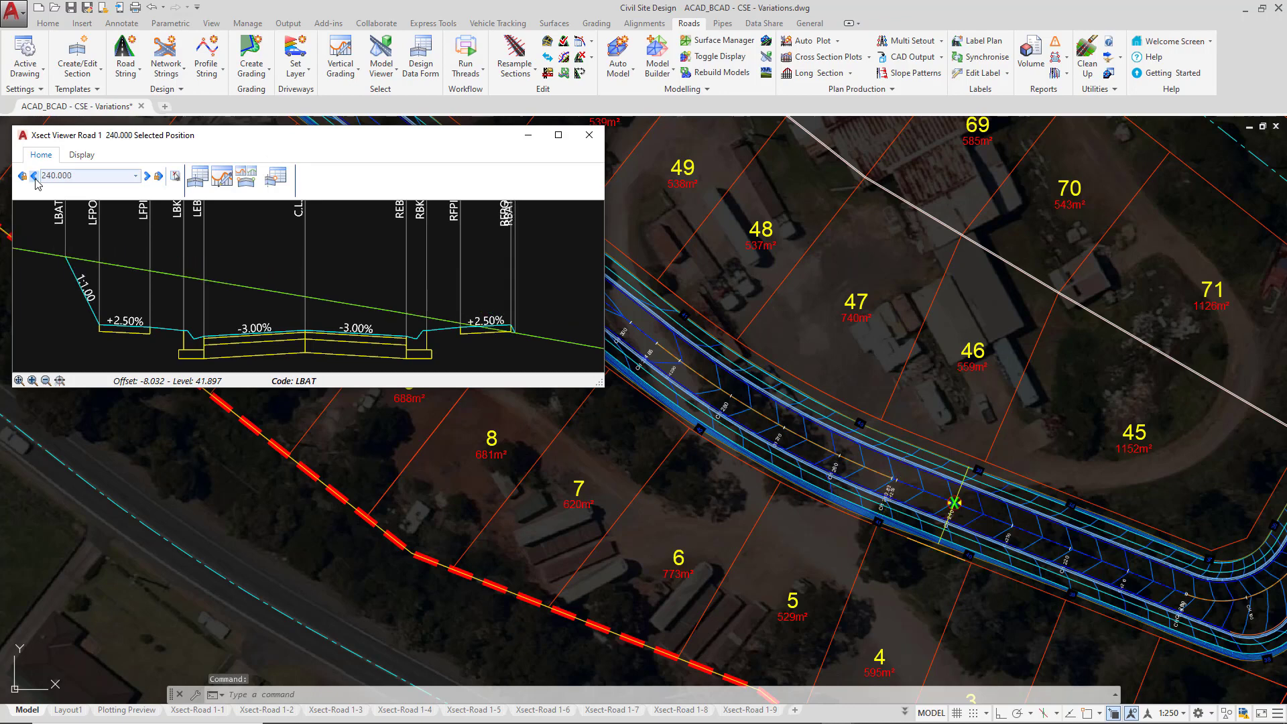
left_click(148, 177)
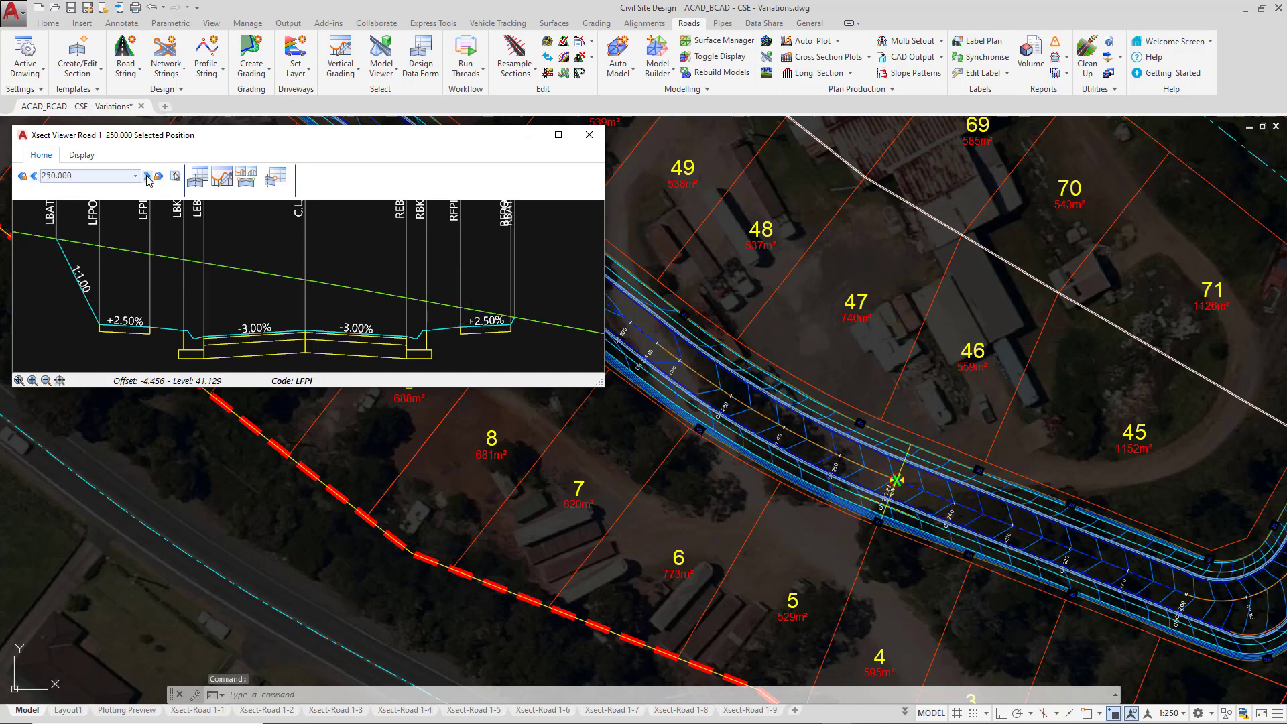
left_click(148, 177)
left_click(148, 177)
left_click(148, 177)
left_click(147, 177)
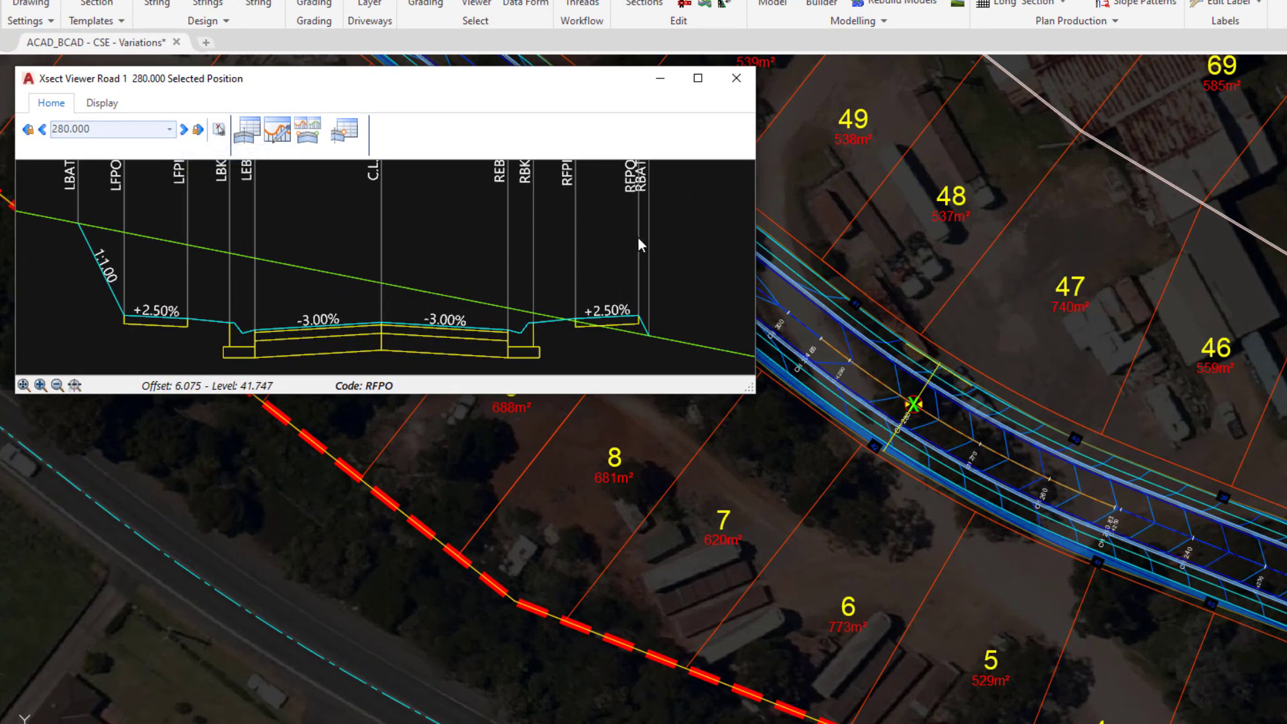
Add a Match Code to Surface variation for code RFPO, chainage 210 to 300, using the PST-Combined Design surface
right_click(639, 239)
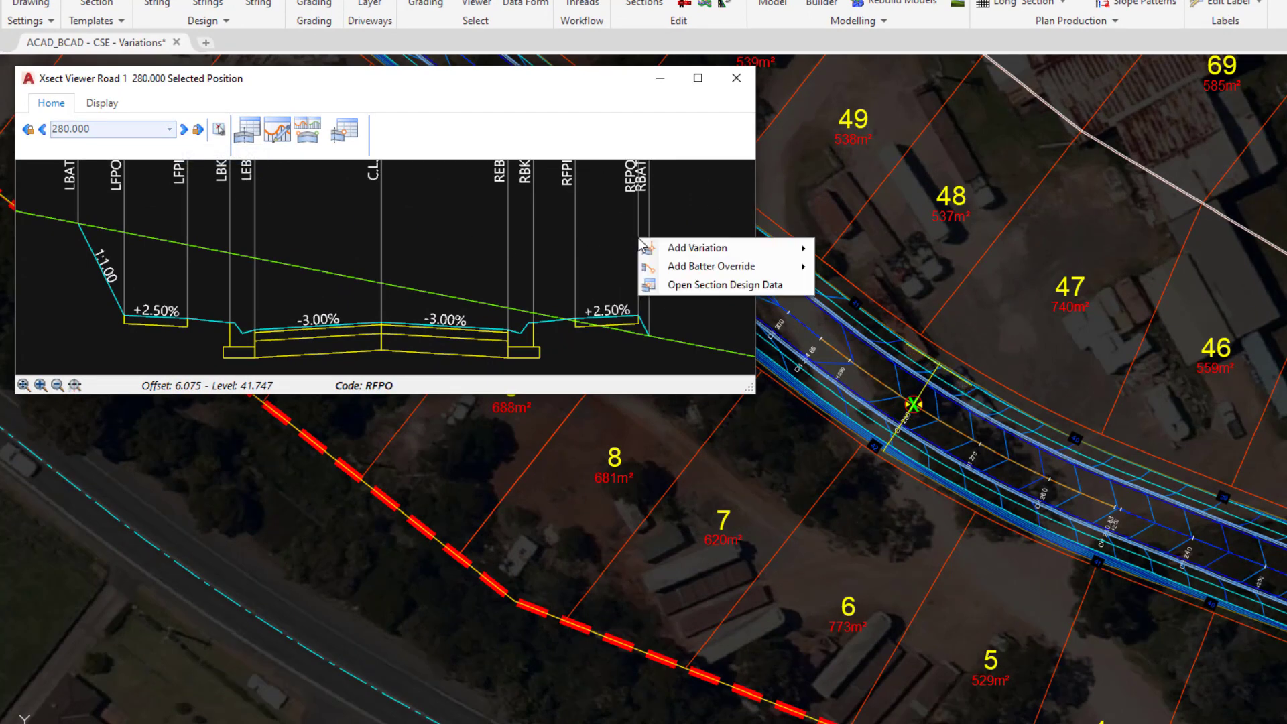
mouse_move(737, 248)
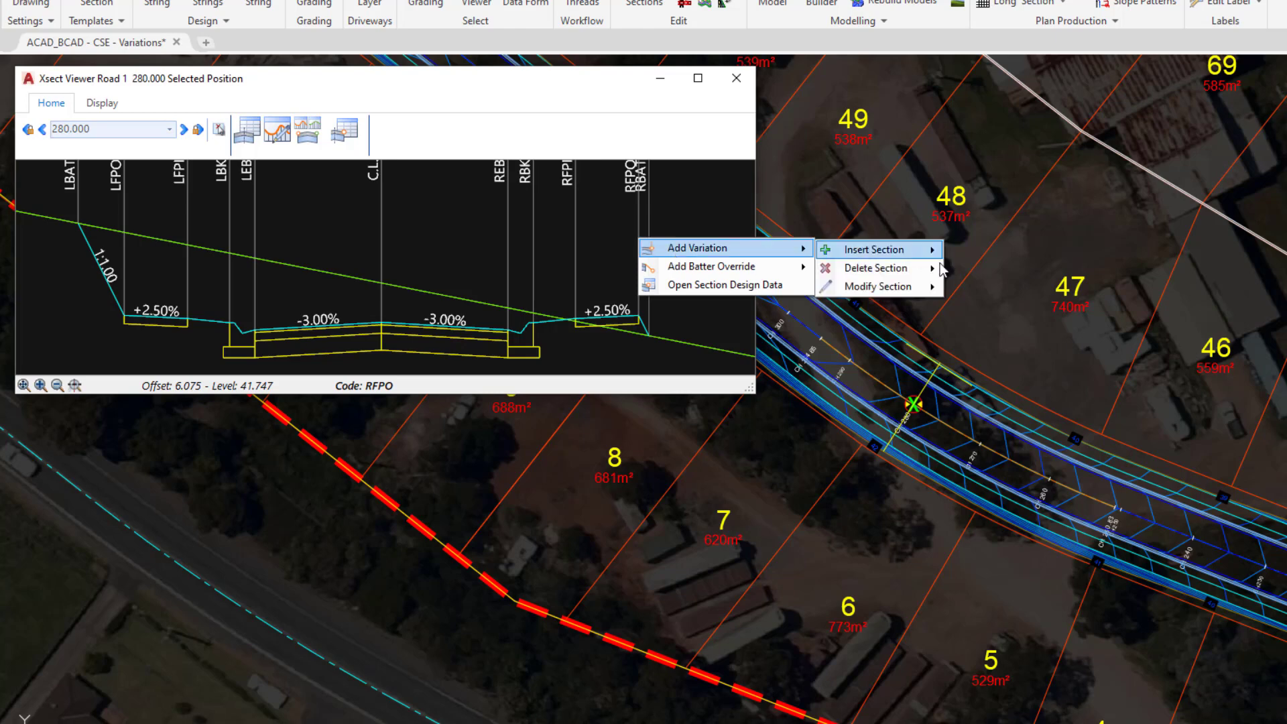
mouse_move(913, 293)
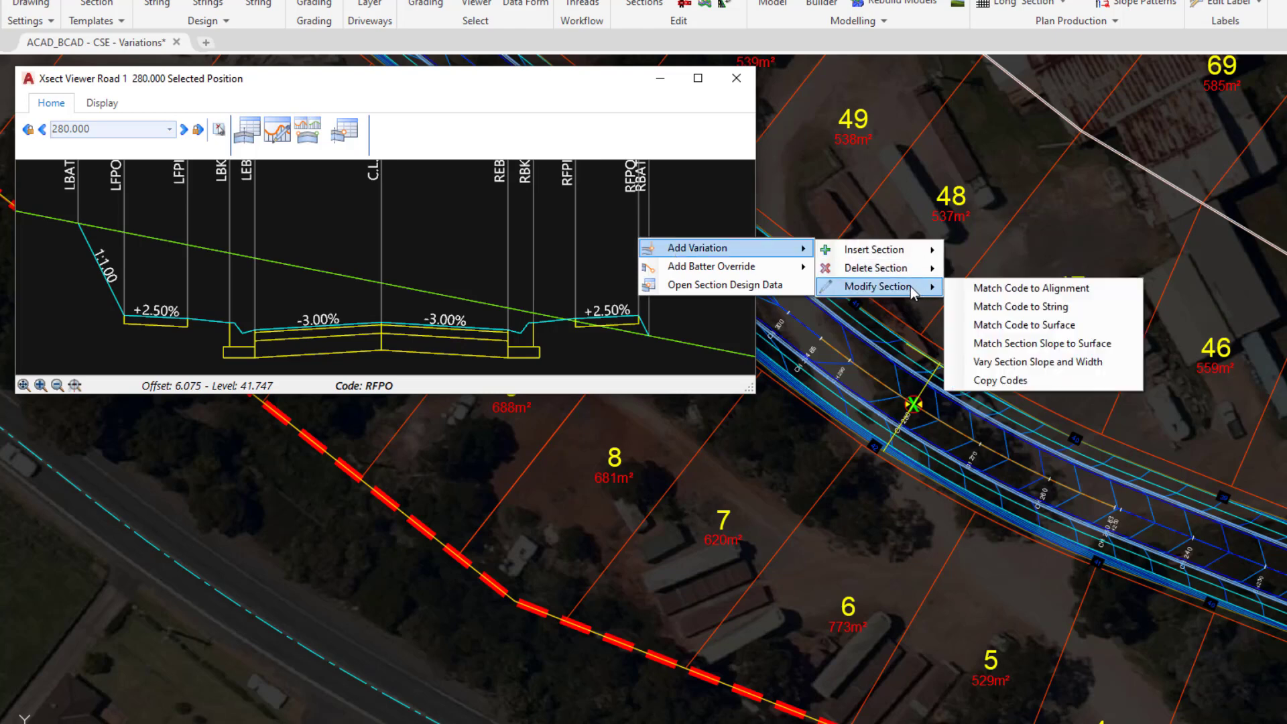
left_click(1058, 327)
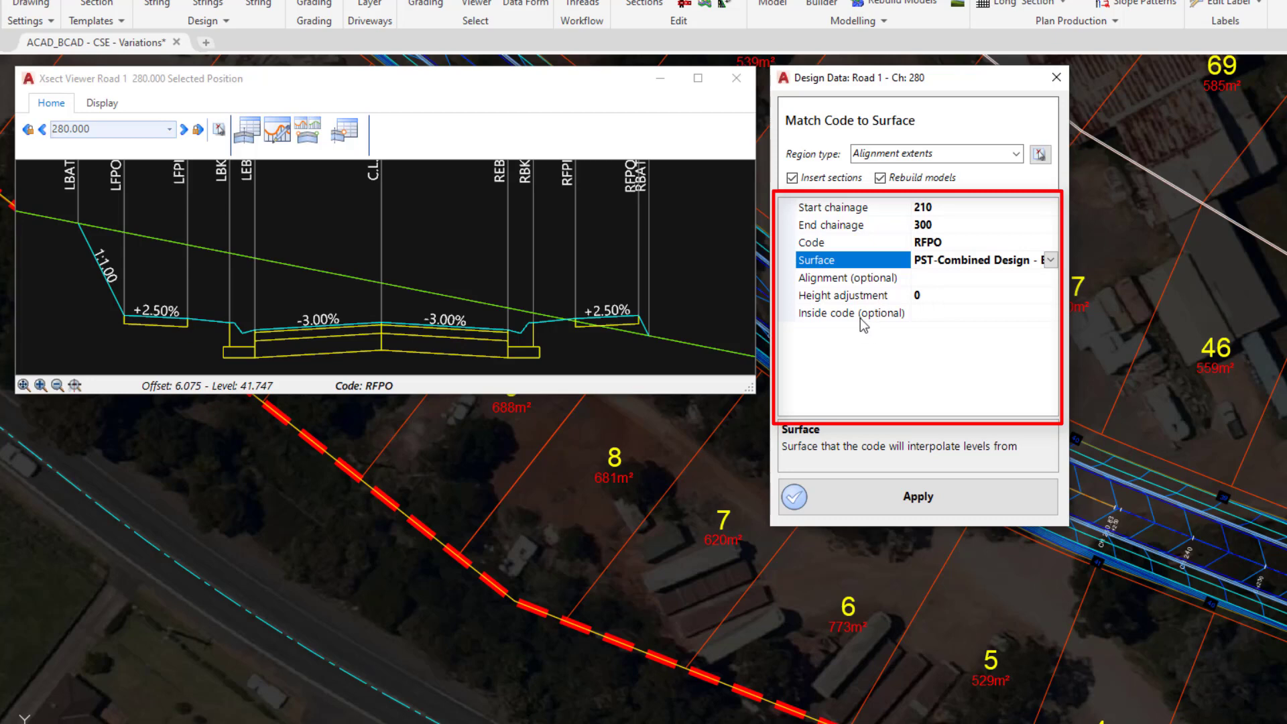
left_click(926, 509)
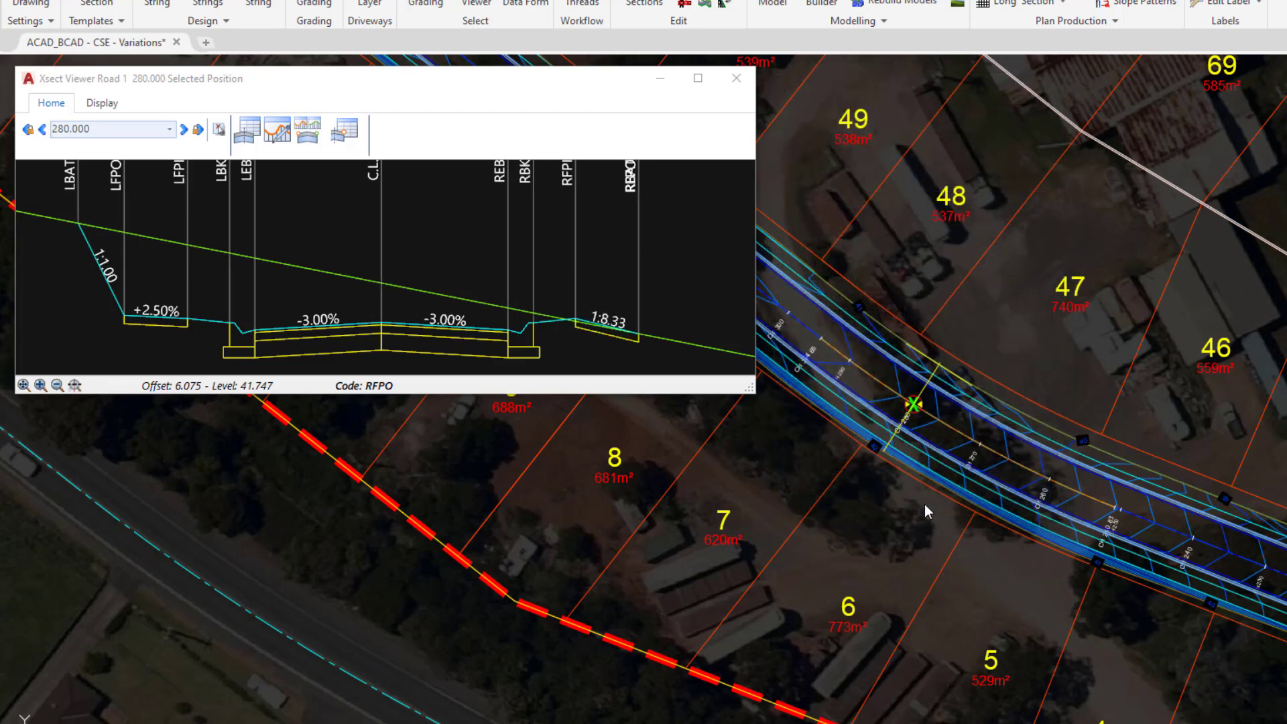
Review the right footpath in the sections from chainage 280 back to 250.833, finishing at chainage 260
left_click(637, 332)
left_click(43, 129)
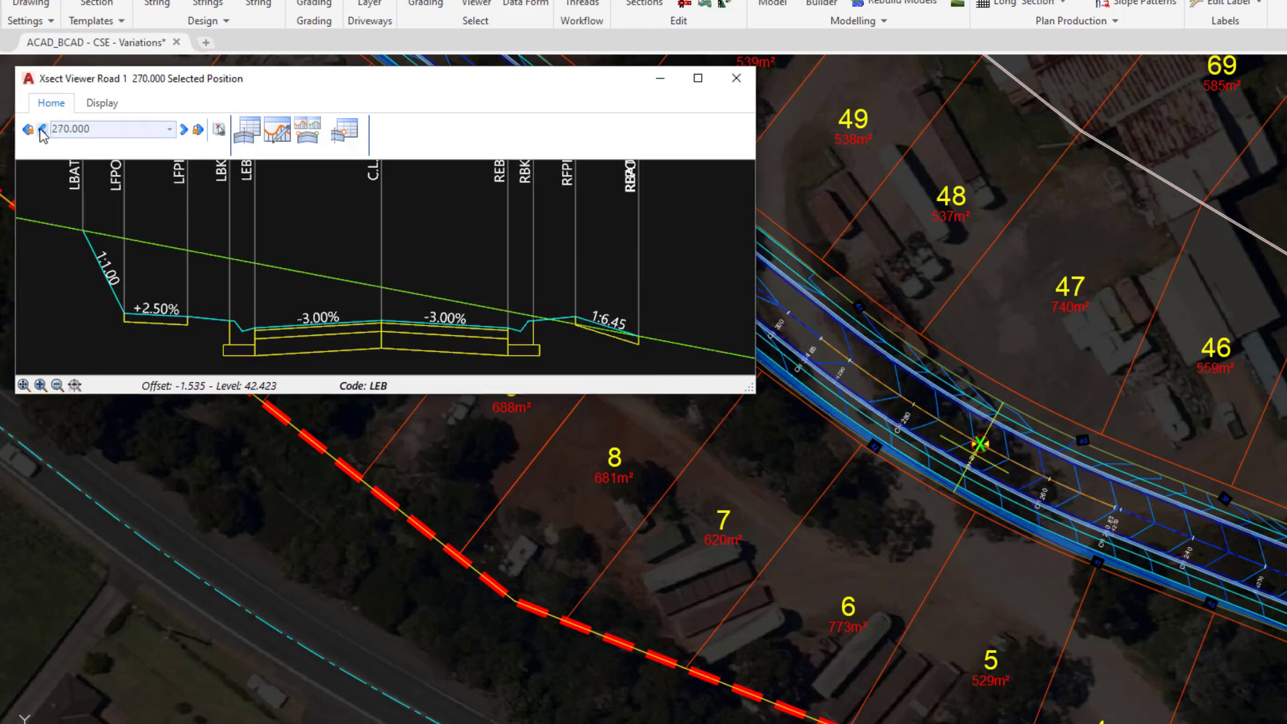
left_click(42, 129)
left_click(43, 129)
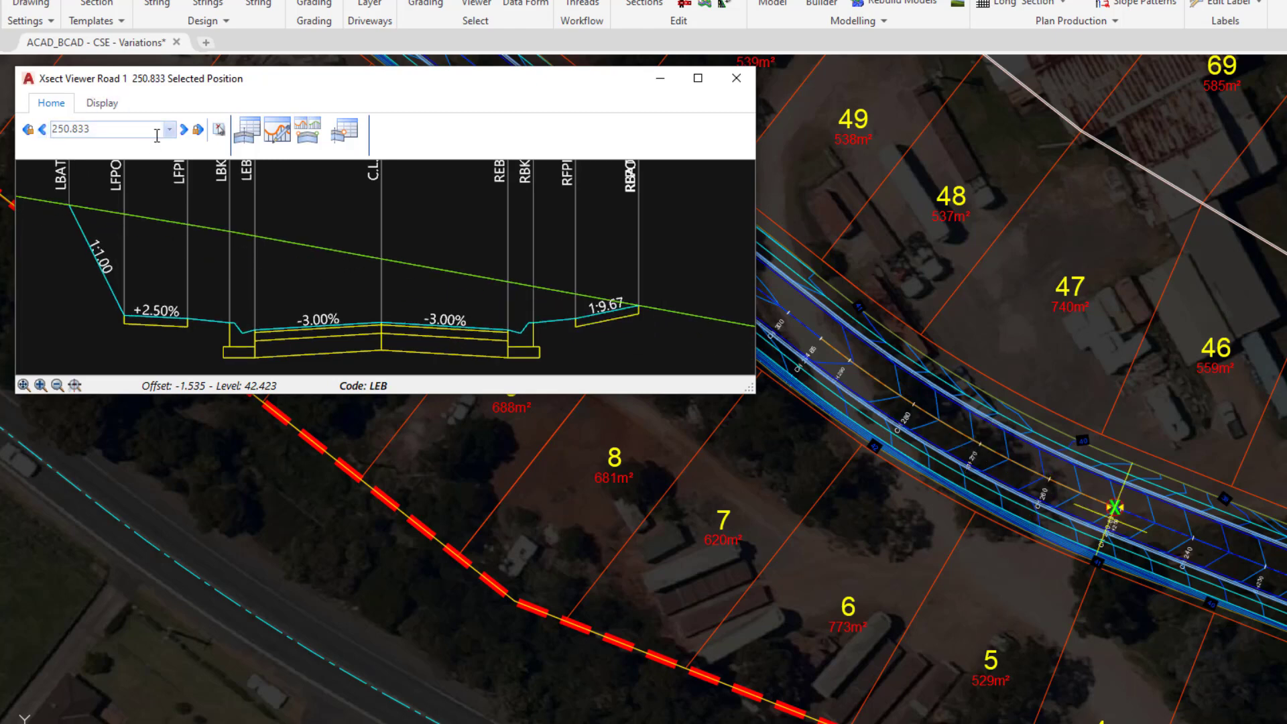
left_click(184, 130)
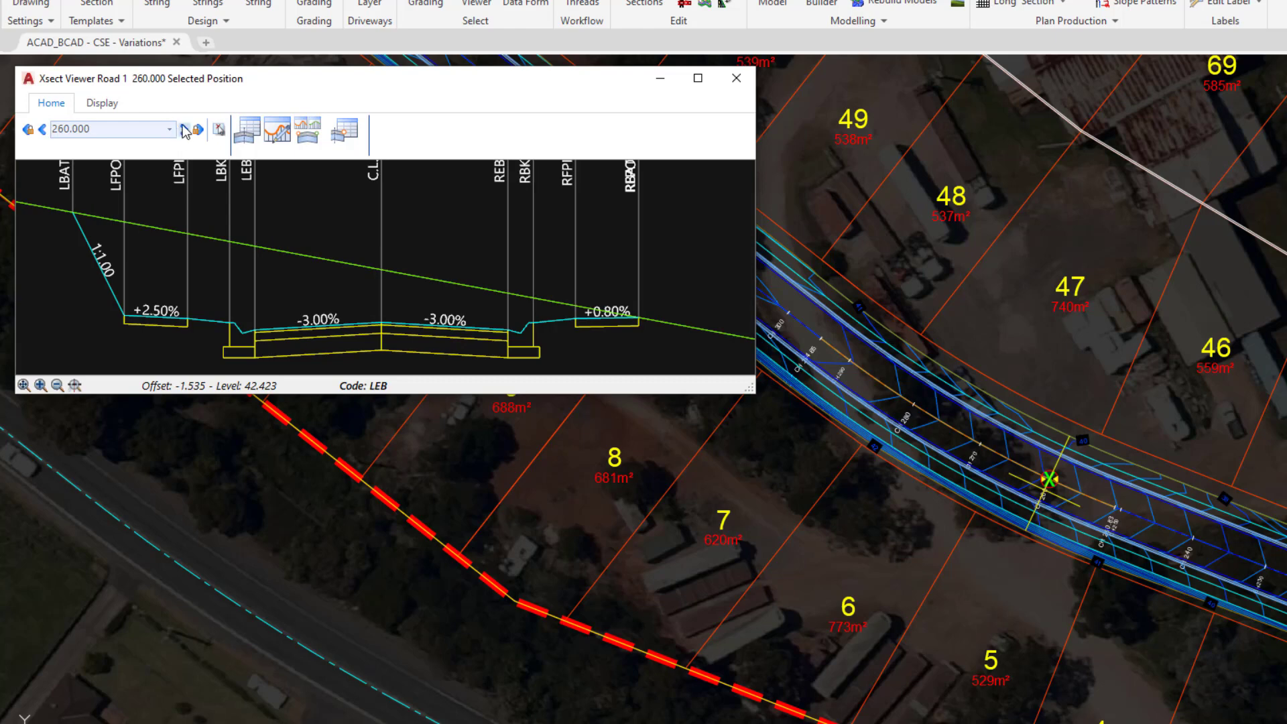
left_click(637, 319)
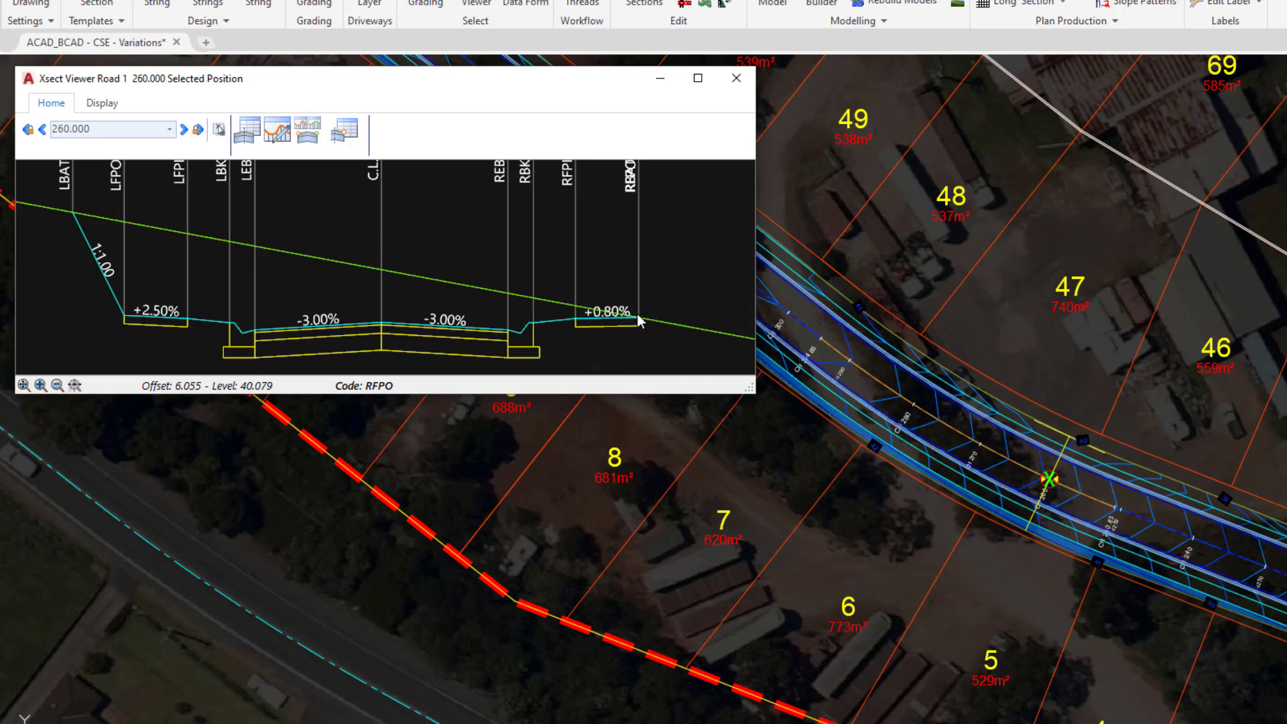
In the section design data at chainage 260, set the RFPO Match Code to Surface variation's inside code to RFPI and apply it
right_click(417, 212)
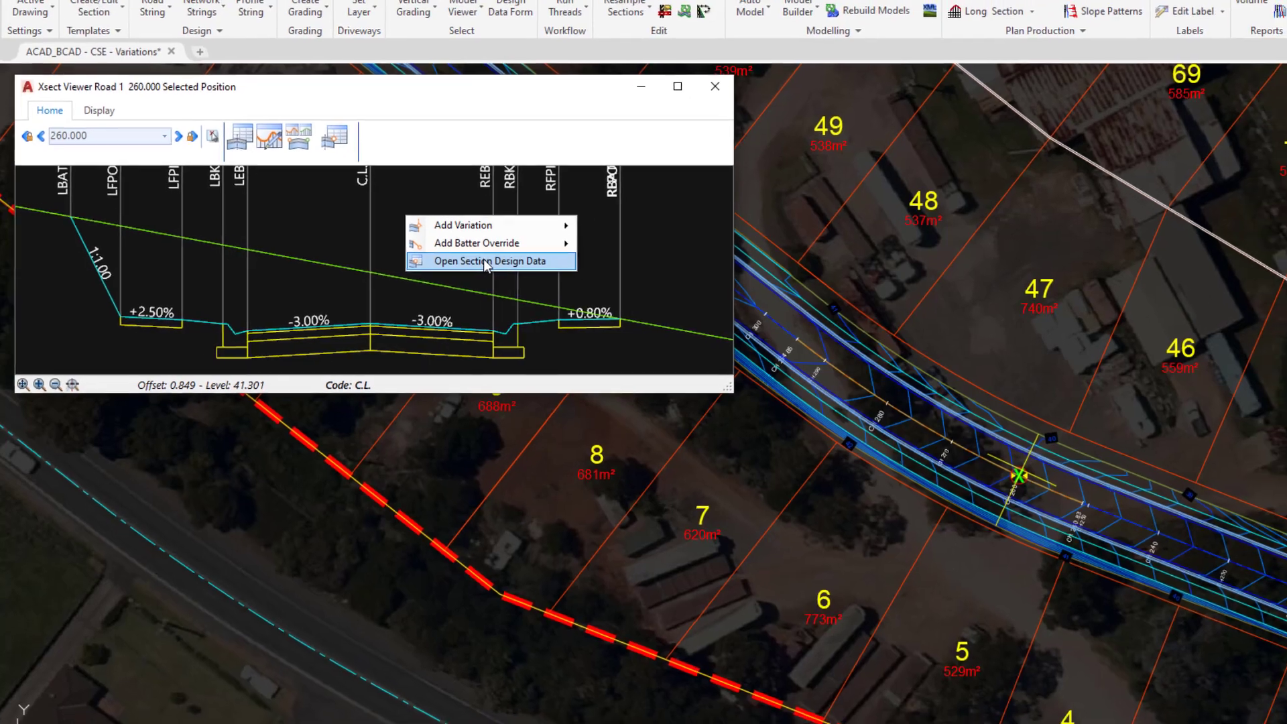
left_click(500, 261)
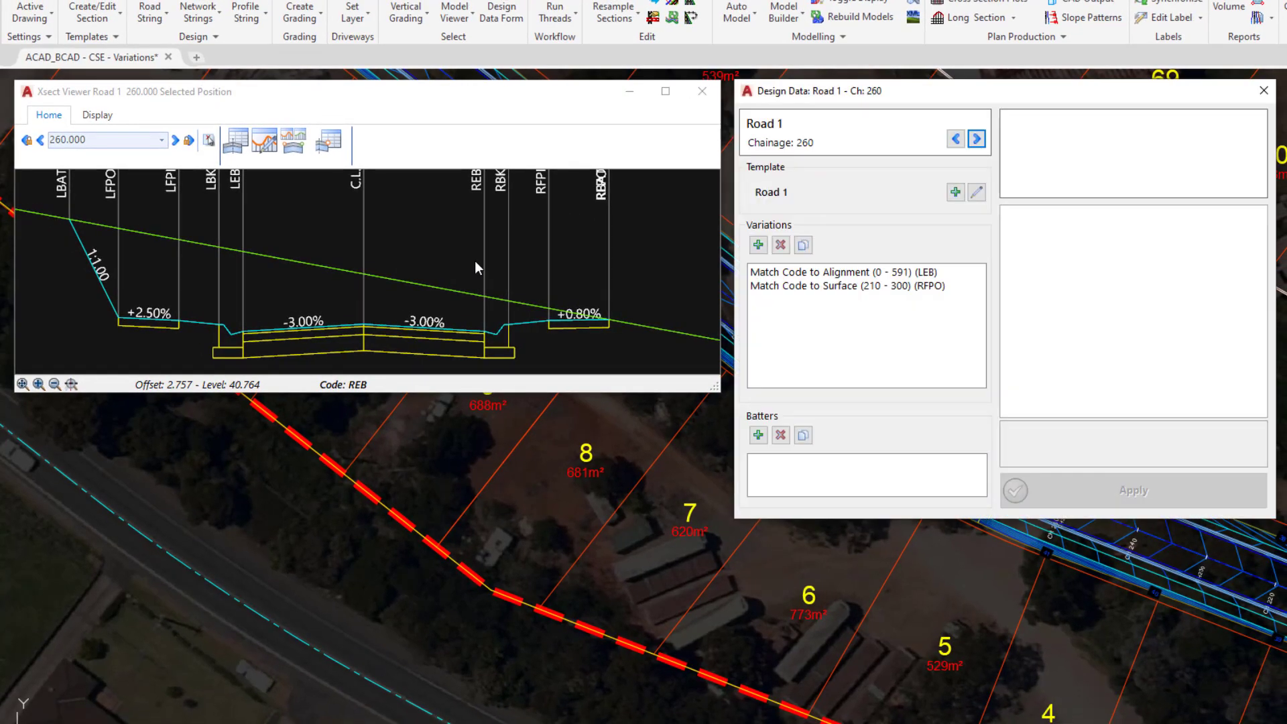
left_click(835, 286)
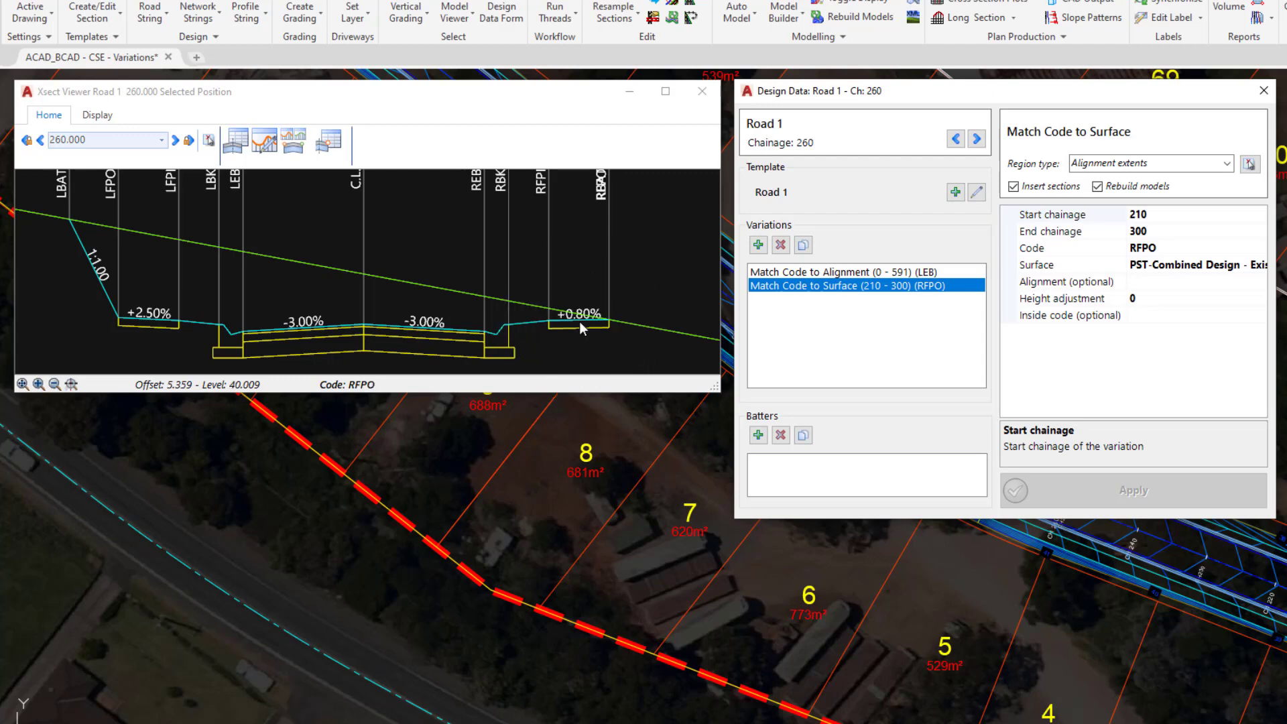
left_click(1245, 319)
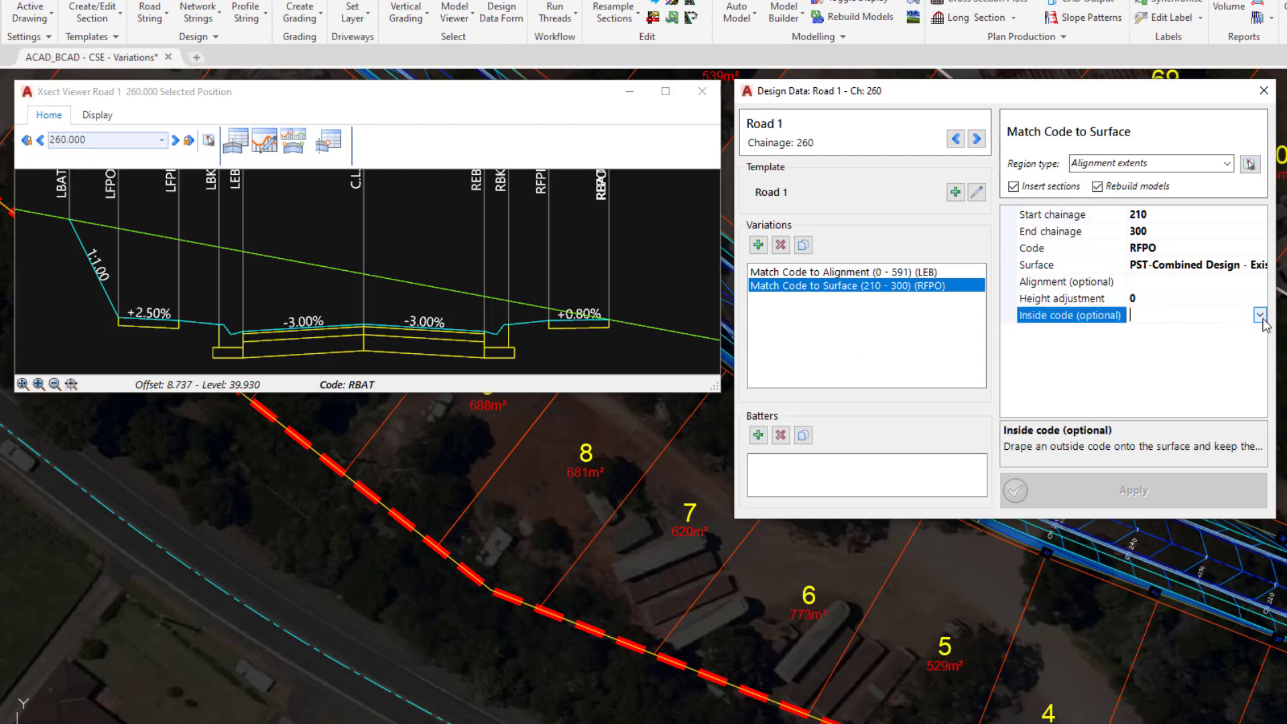
left_click(1260, 316)
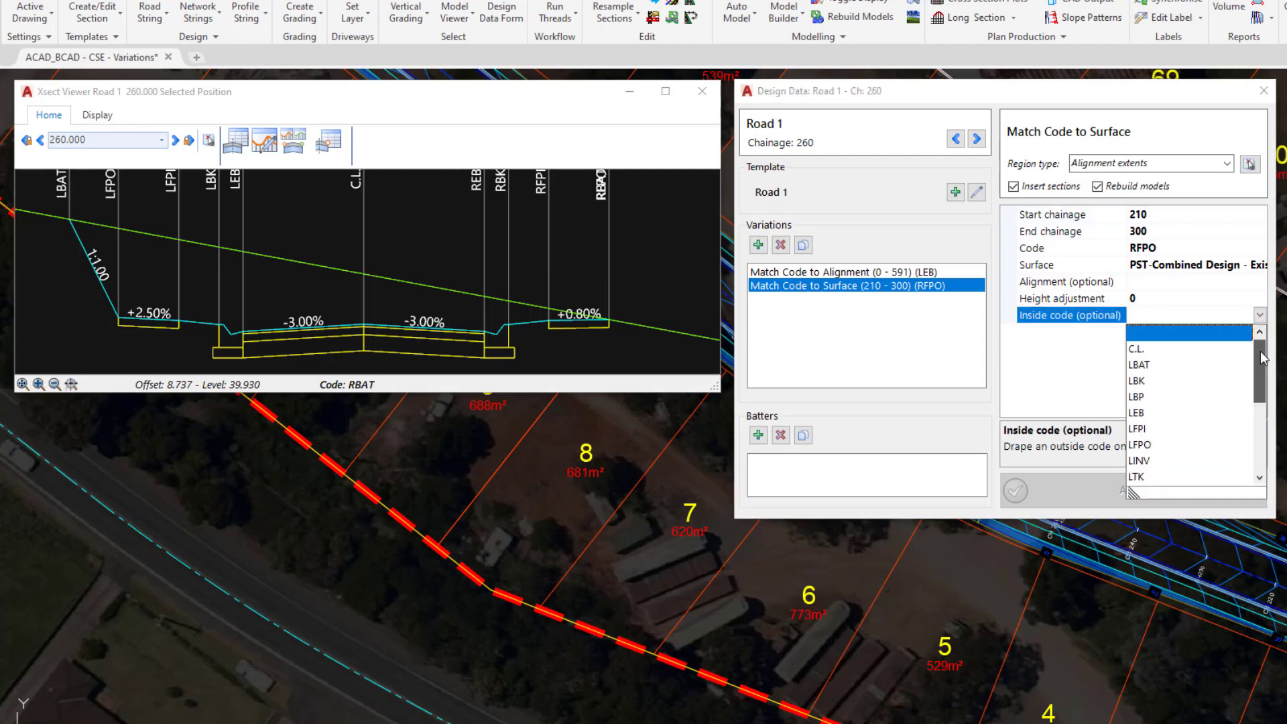
left_click_drag(1263, 358, 1262, 403)
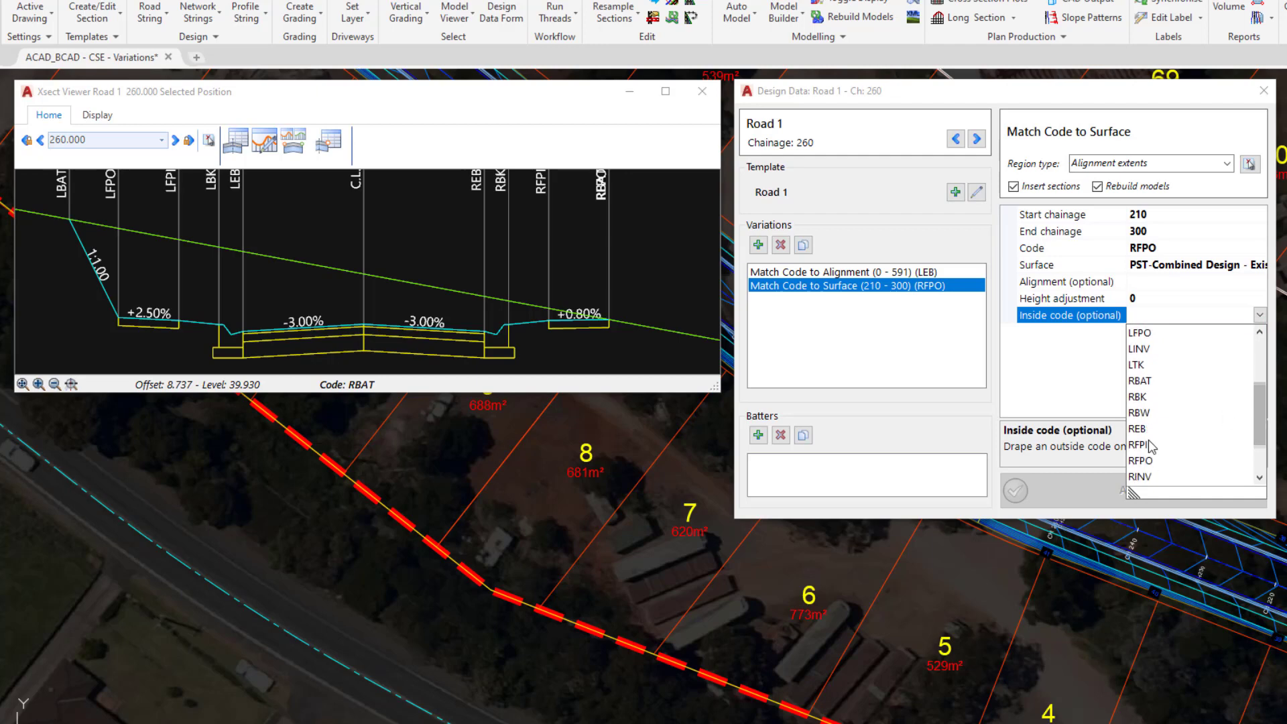
left_click(1147, 445)
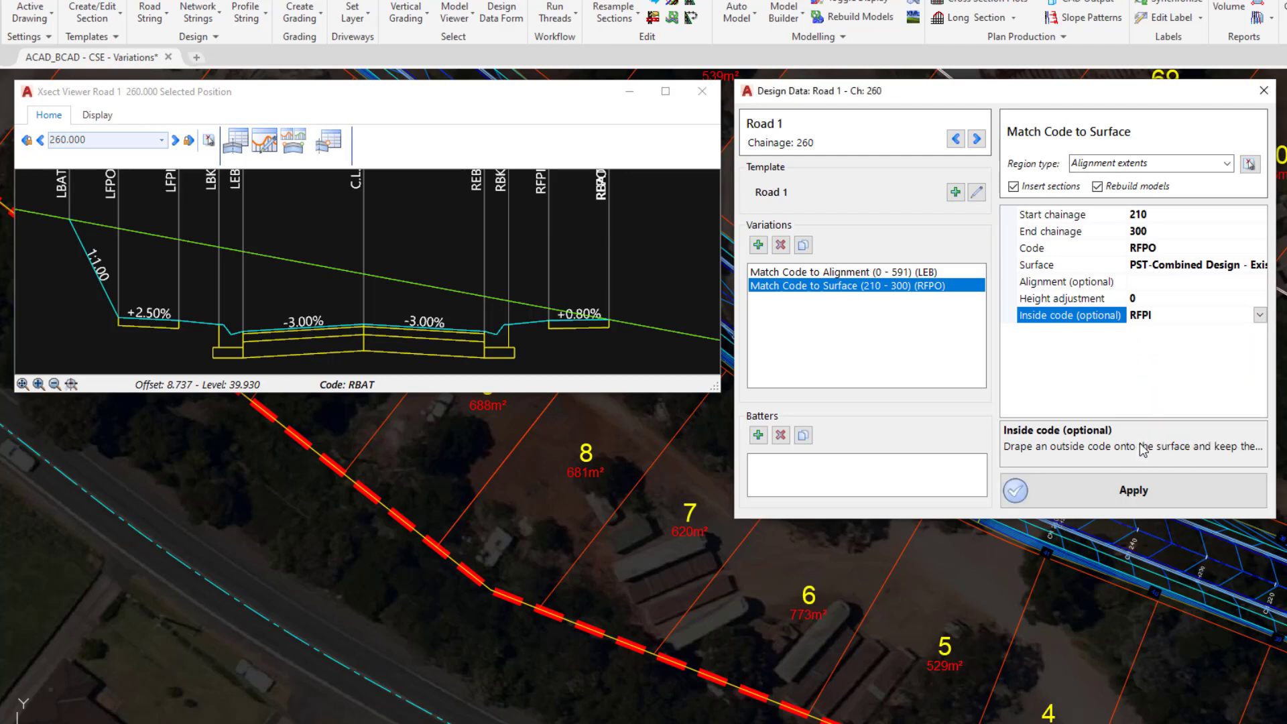
left_click(1130, 493)
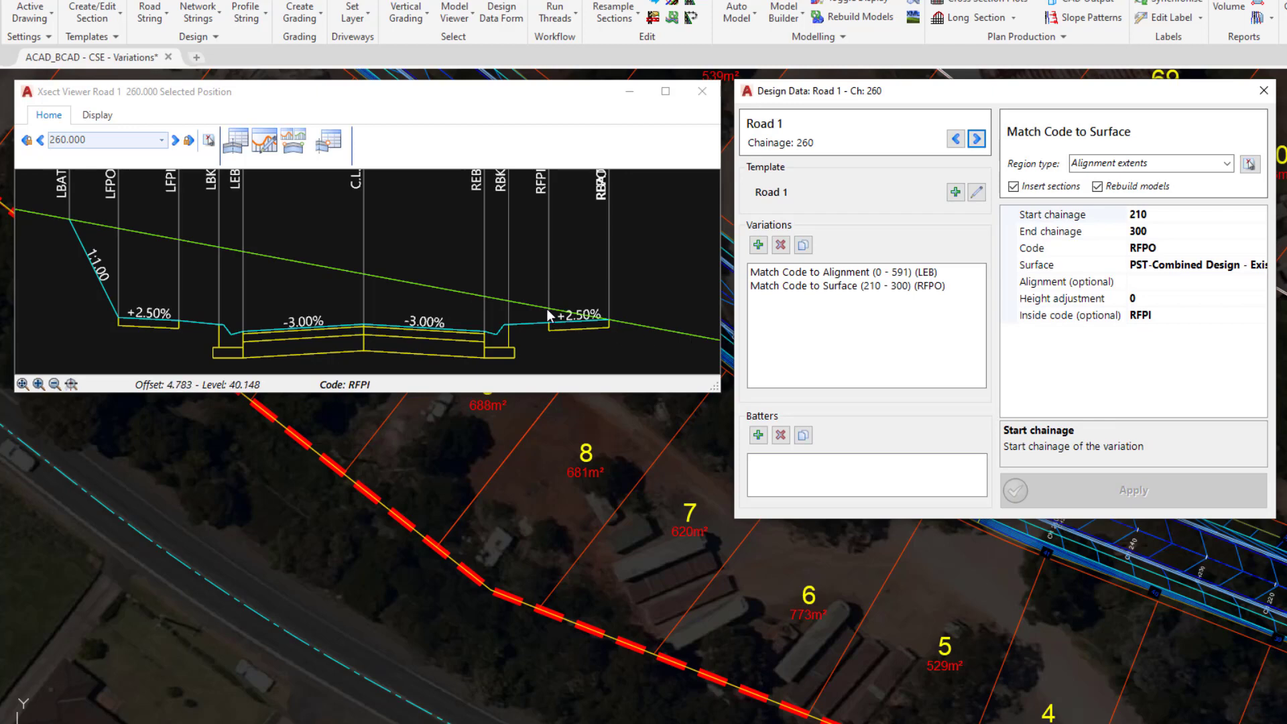
Examine the right footpath at chainages 260 and 270, and close the section design data
left_click(580, 319)
left_click(526, 323)
left_click(176, 141)
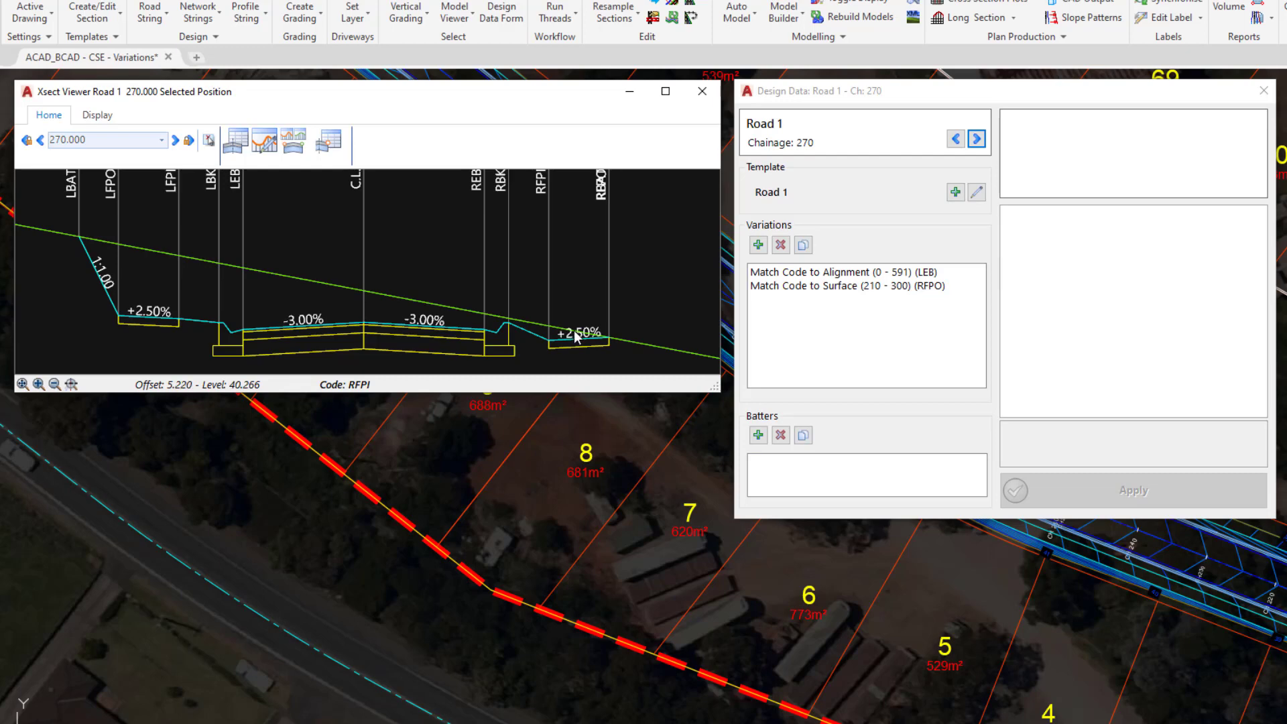
left_click(1266, 94)
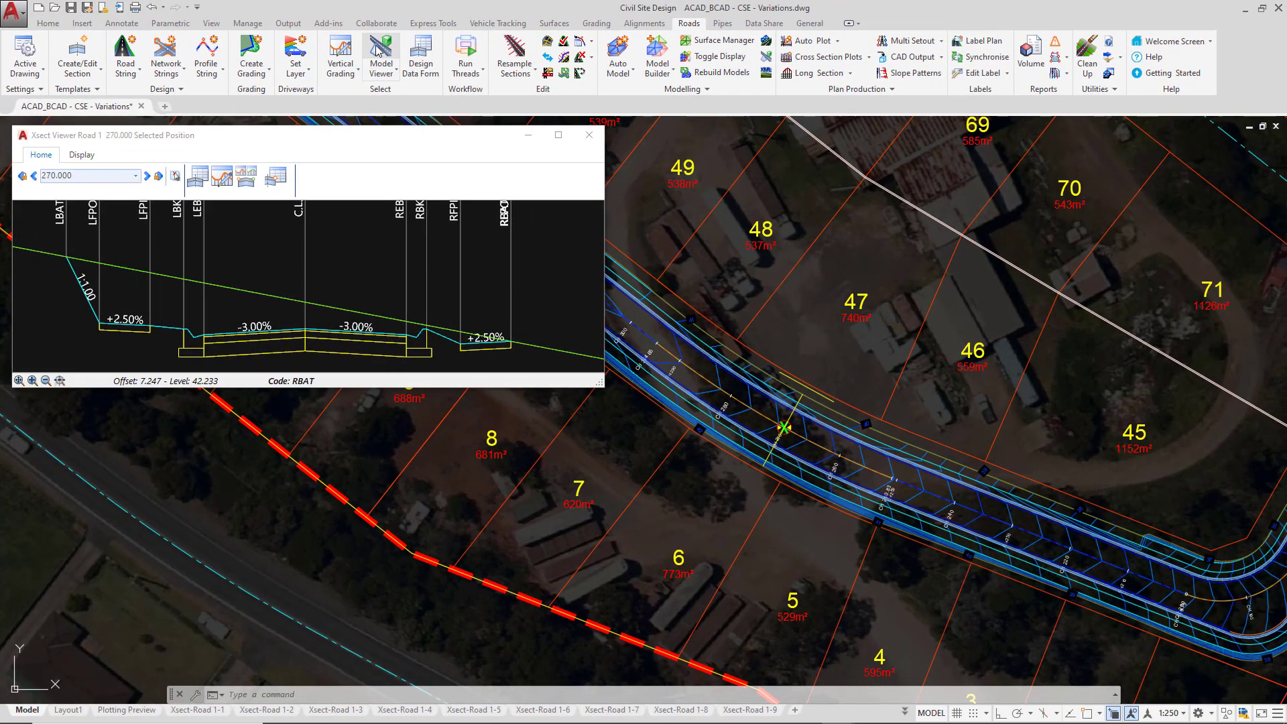
Open the 3D model of the road and examine the right footpath and verge up close
left_click(380, 53)
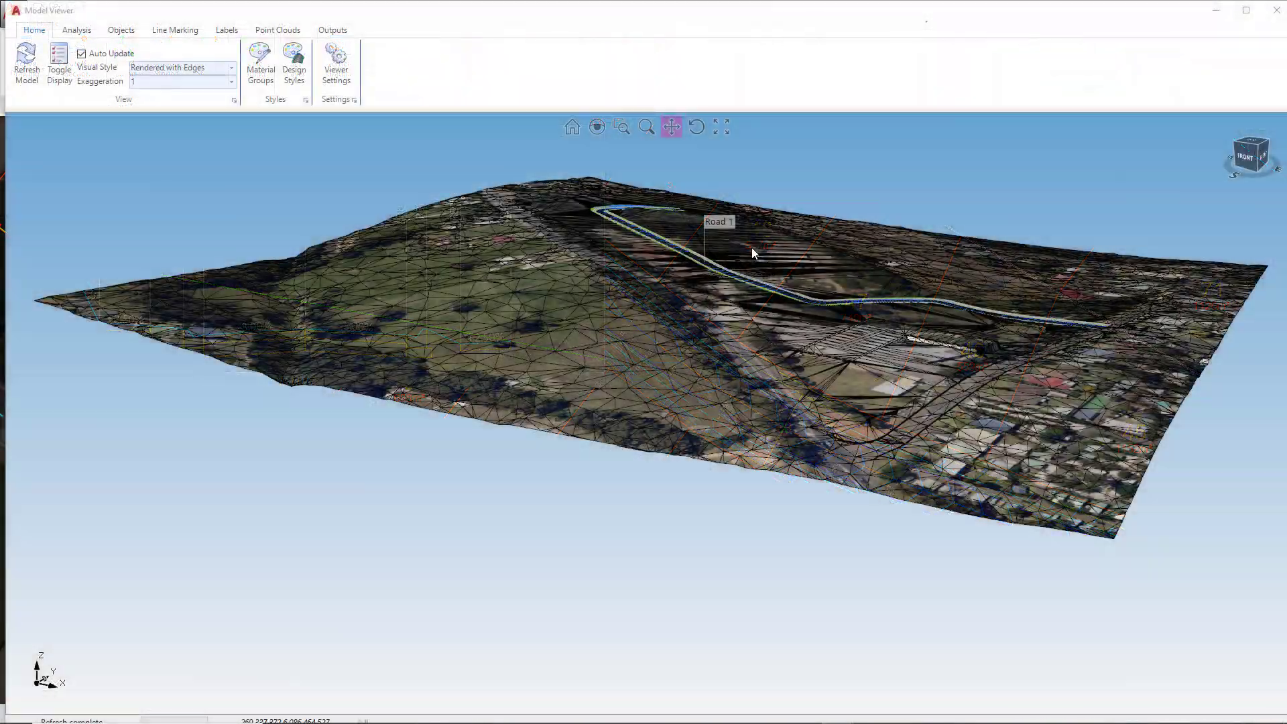
scroll(811, 296, "up", 5)
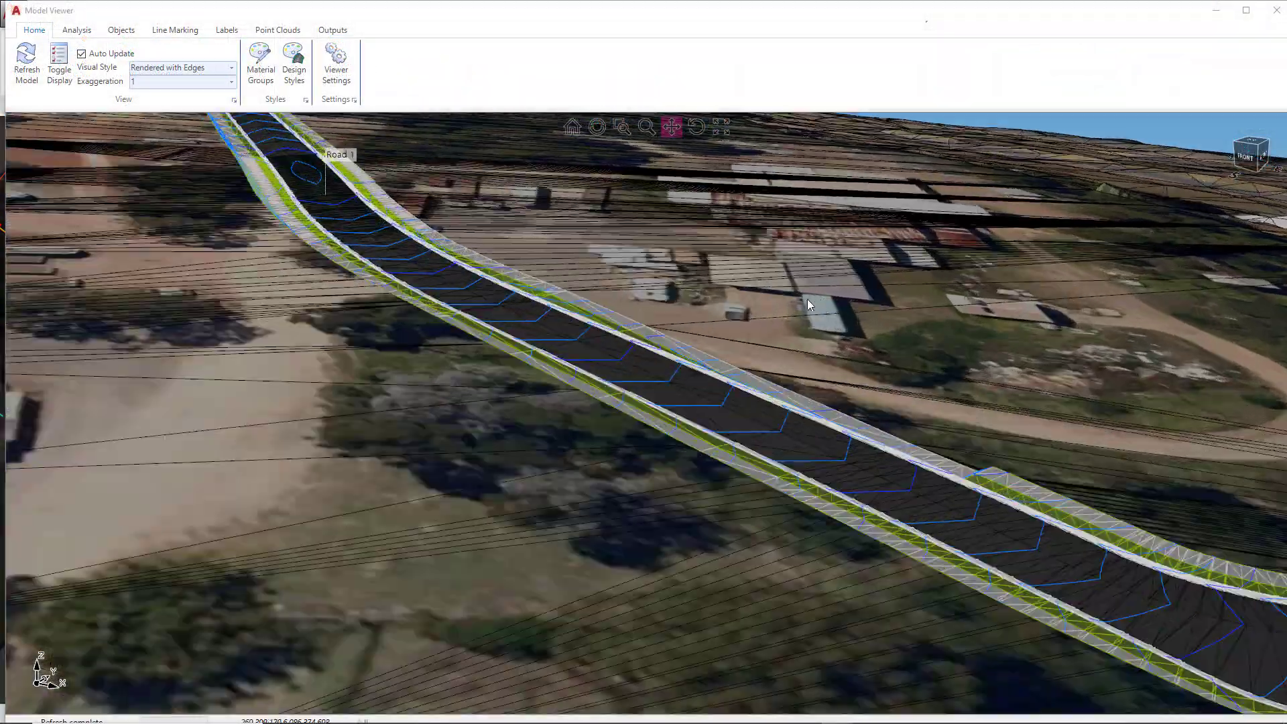
scroll(807, 299, "up", 3)
middle_click_drag(870, 439, 816, 428)
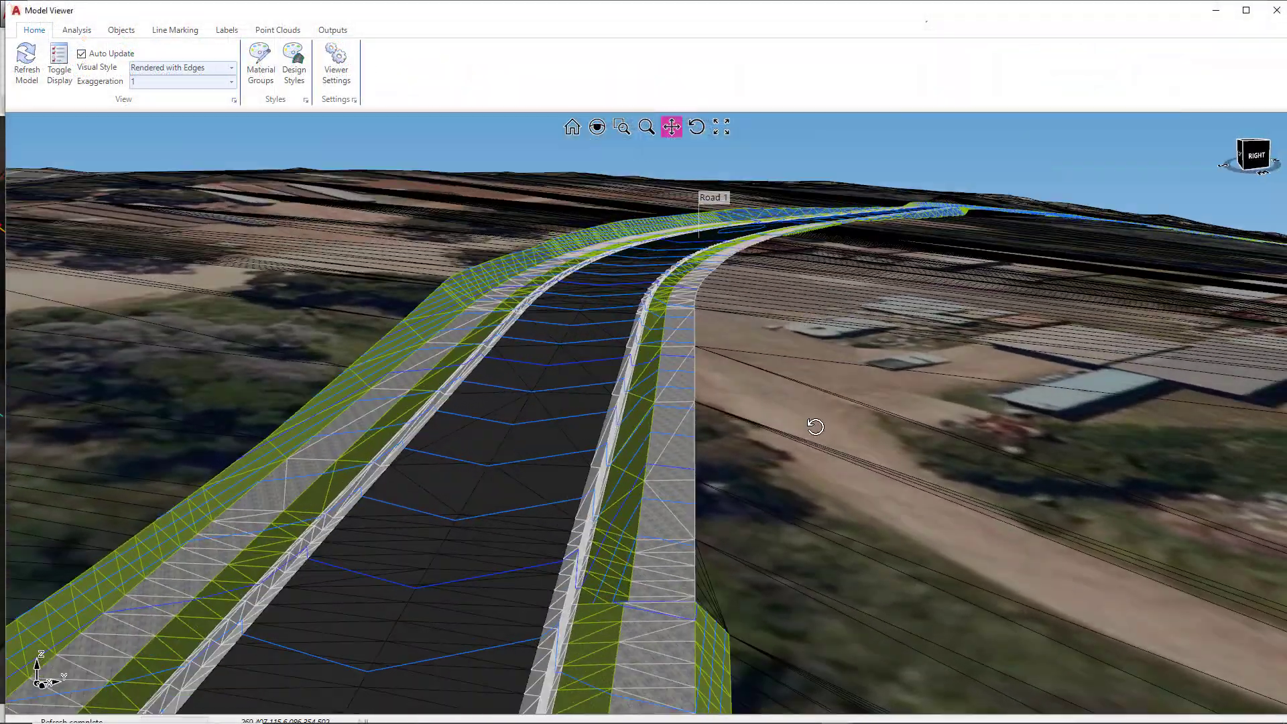
scroll(699, 541, "up", 2)
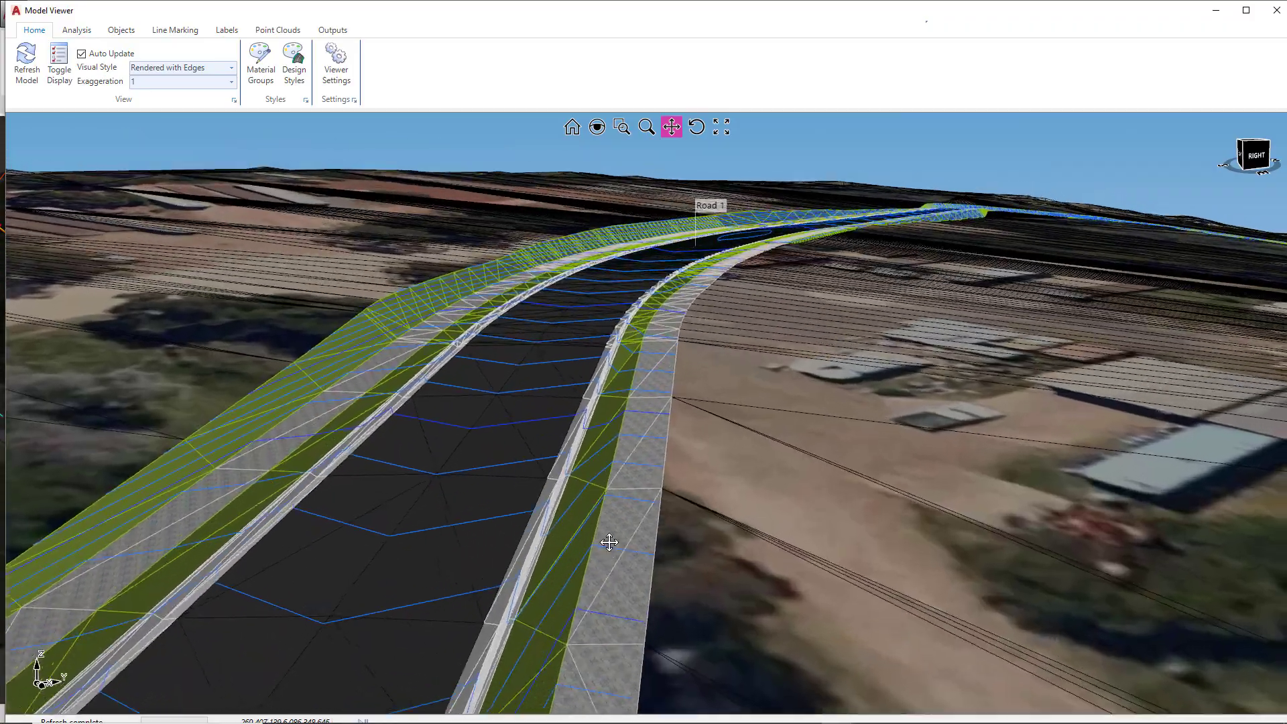